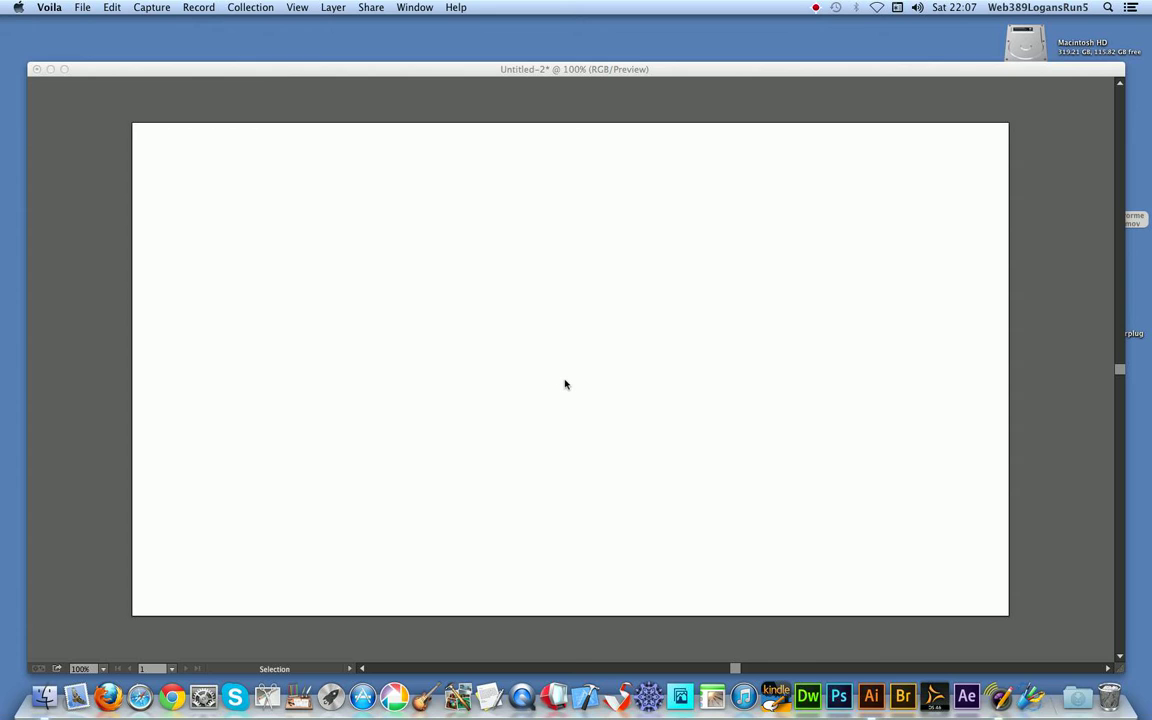
Step: Bring the Untitled-2 Illustrator document to the front, with MirrorMe set to 7 axes
click(391, 66)
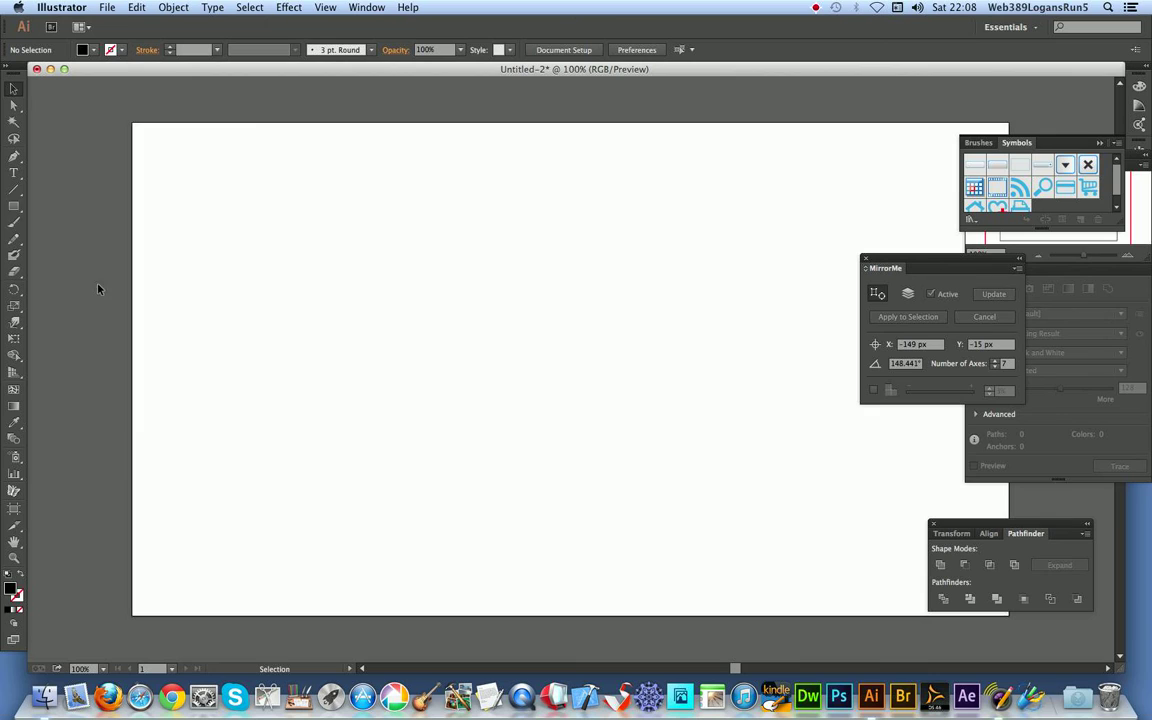
Step: Draw a thin 273 × 18 px black rectangle left of the artboard centre
click(14, 207)
drag(326, 336, 514, 346)
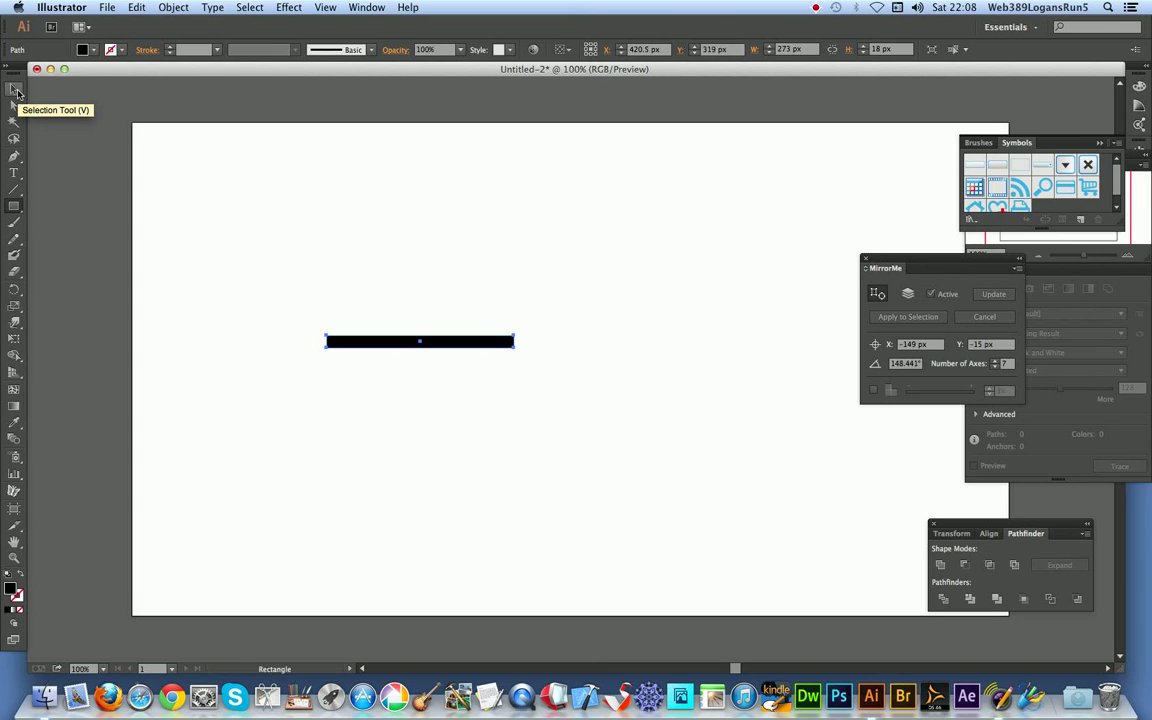
Step: Mirror the rectangle across 7 MirrorMe axes into a star-shaped compound path about 378 × 379 px
click(15, 90)
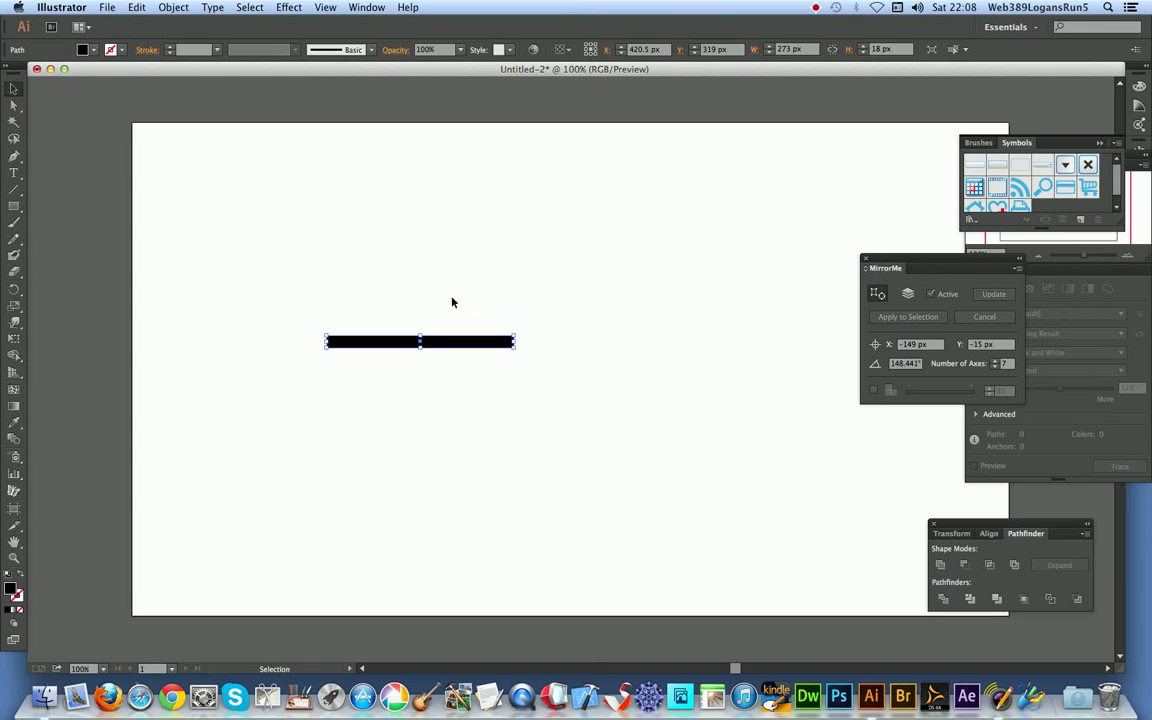
click(13, 491)
drag(321, 327, 458, 355)
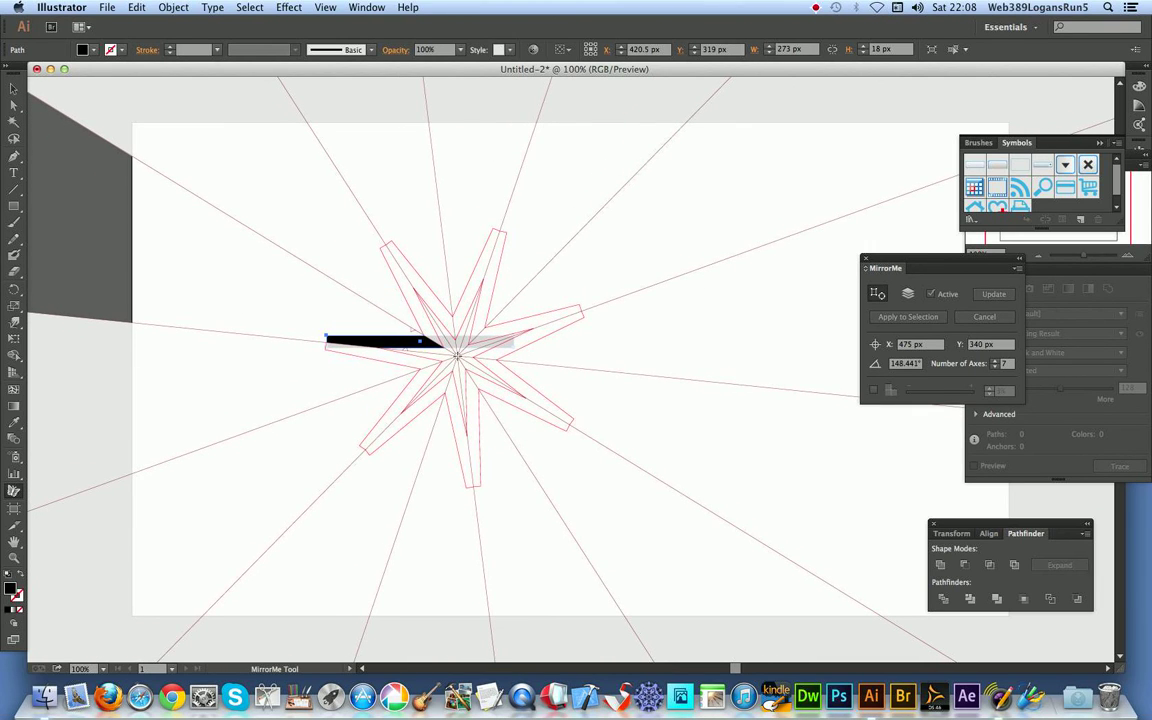
right_click(457, 356)
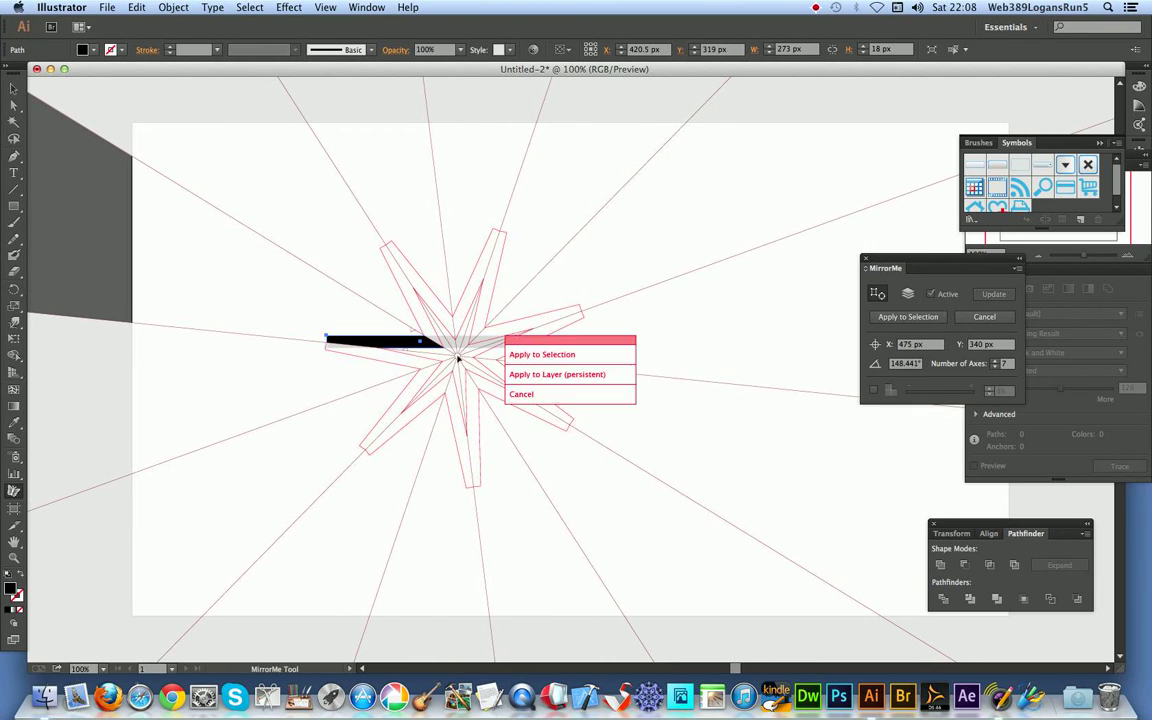
click(540, 355)
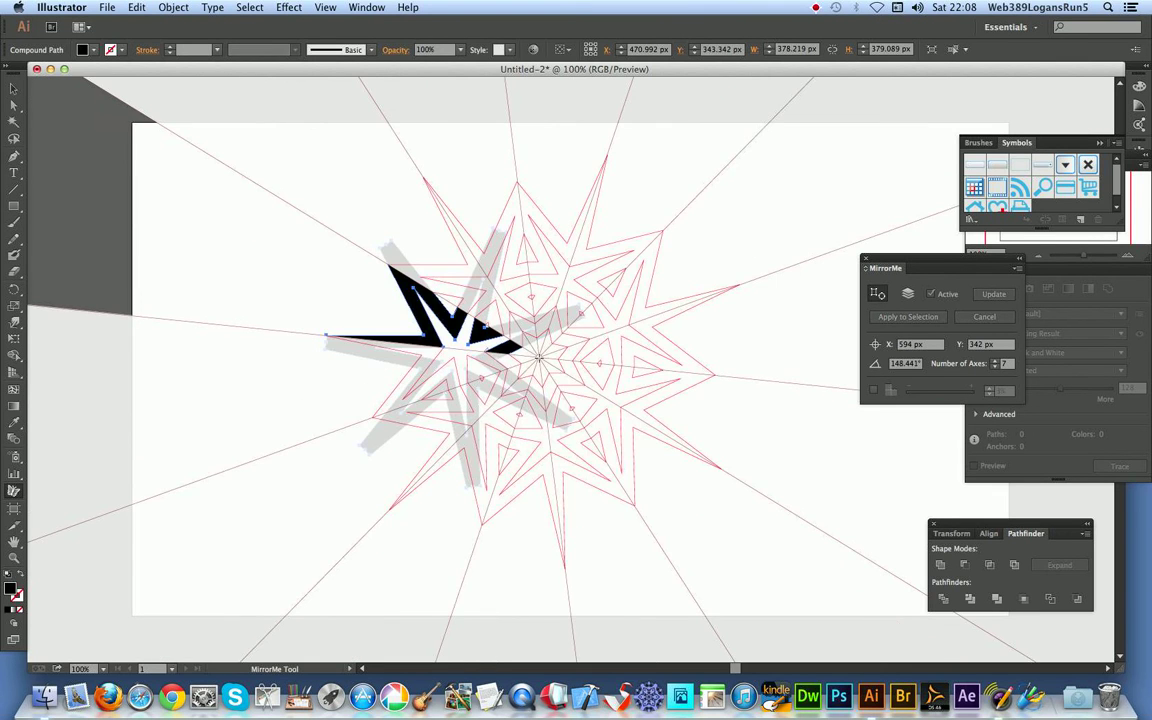
drag(538, 356, 538, 403)
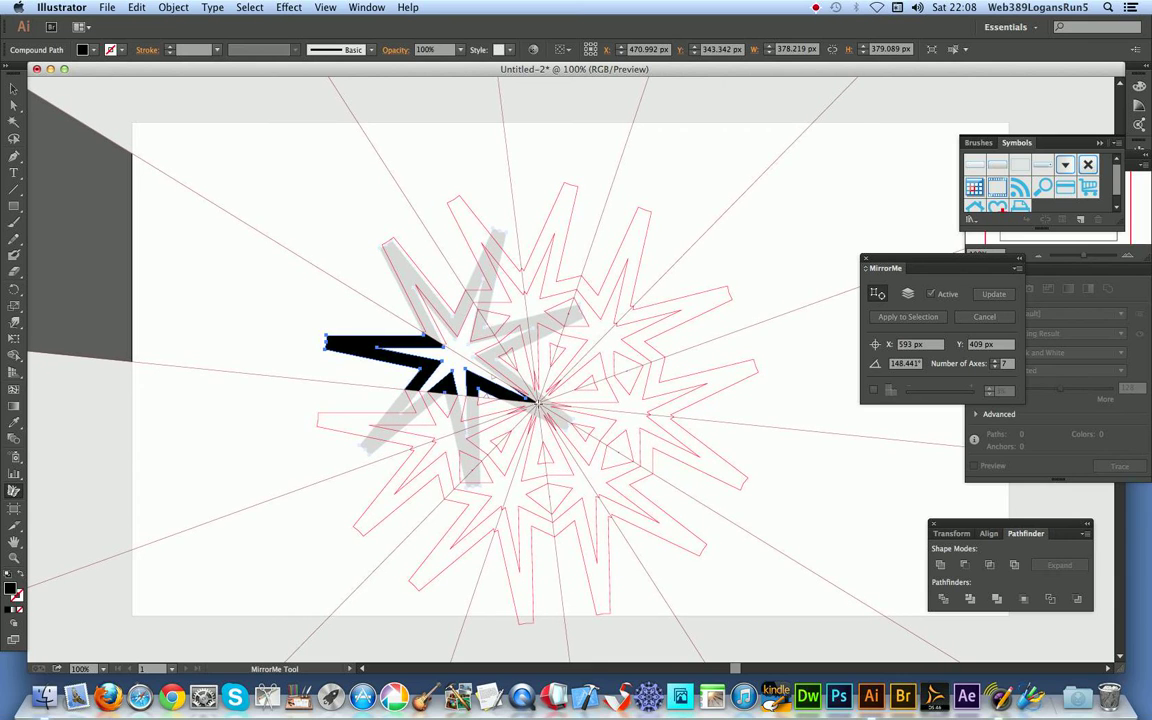
right_click(539, 408)
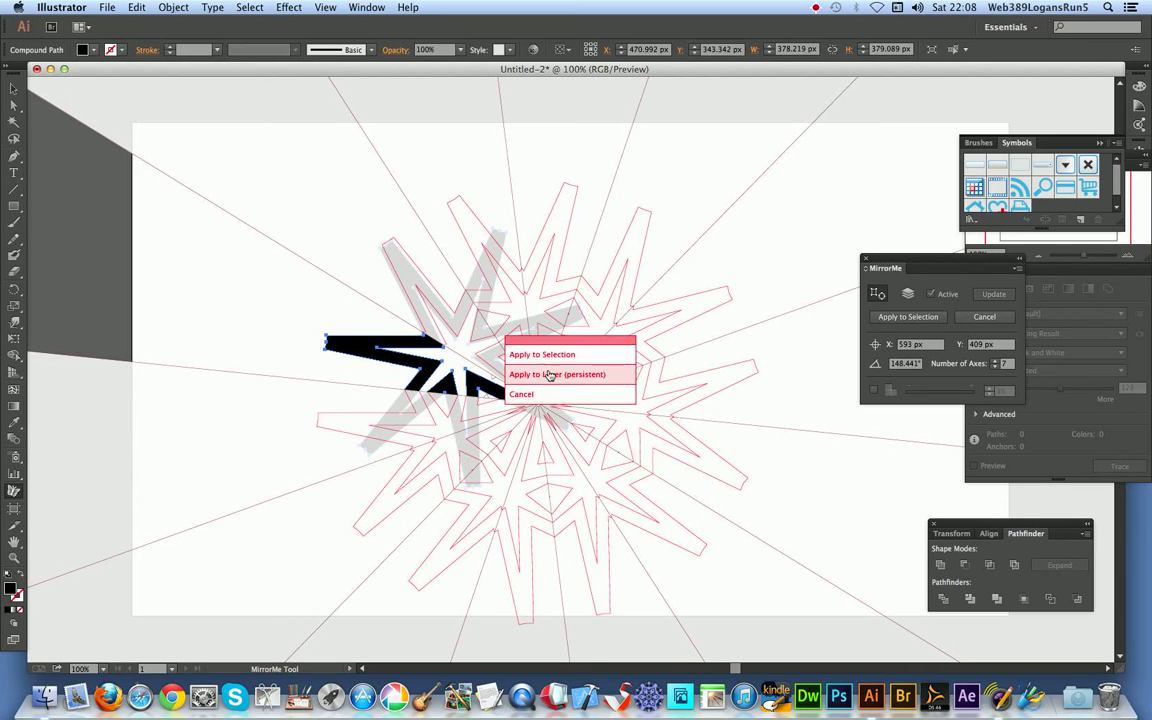
Step: Apply four more mirror passes from shifting centres, growing a lacy mandala about 1736 × 1740 px
click(545, 355)
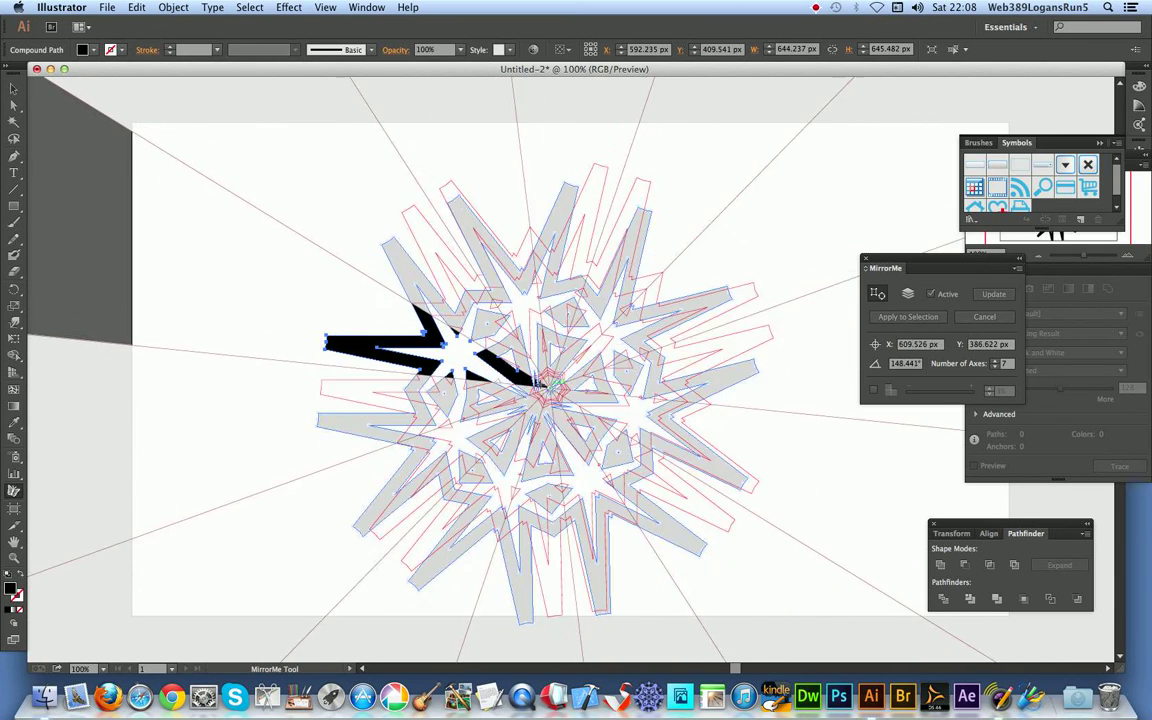
drag(540, 386, 608, 484)
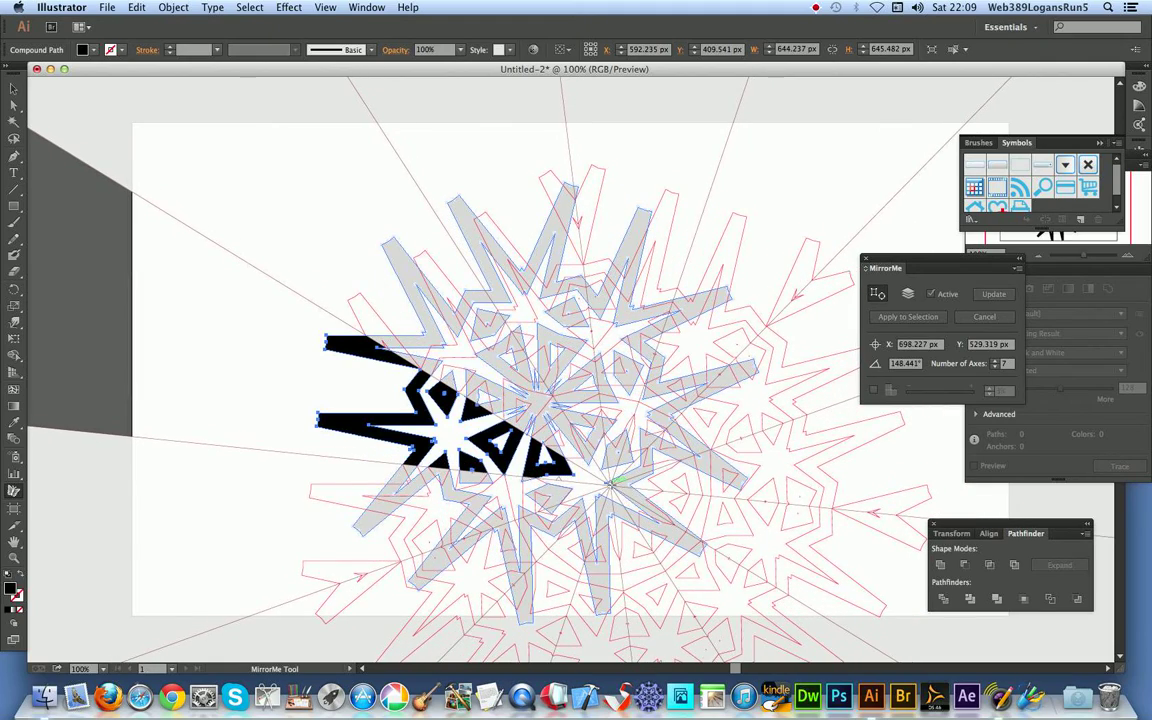
right_click(612, 487)
click(561, 357)
drag(608, 484, 757, 468)
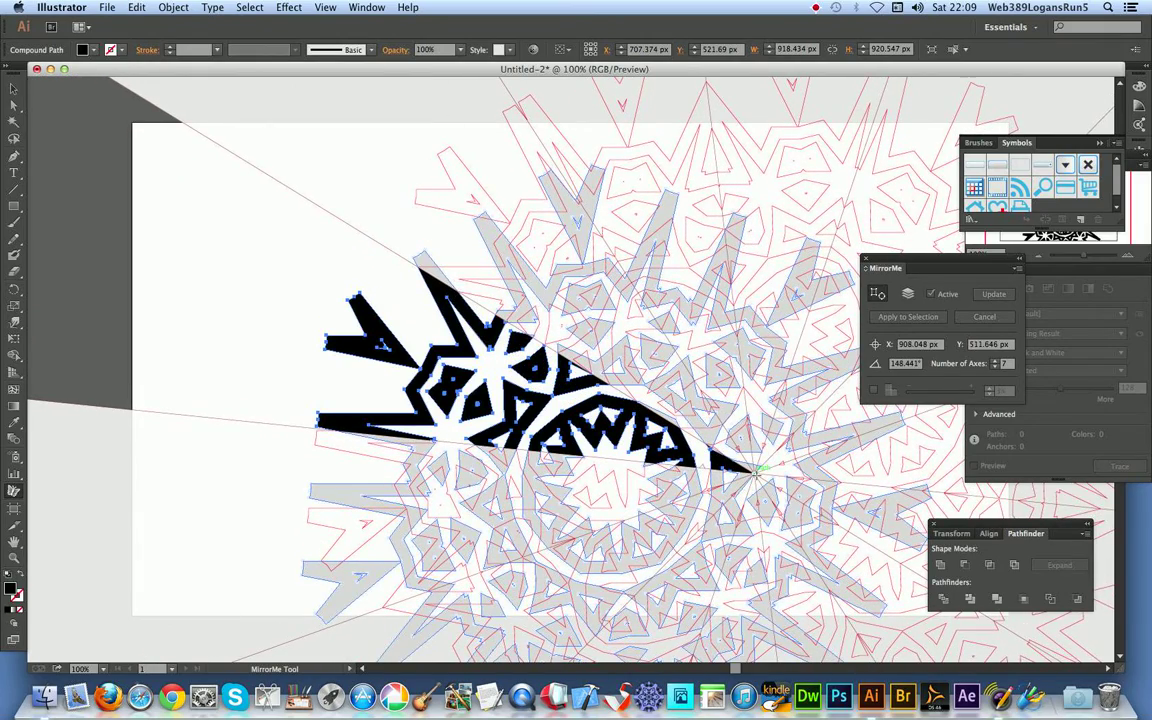
right_click(757, 478)
click(615, 374)
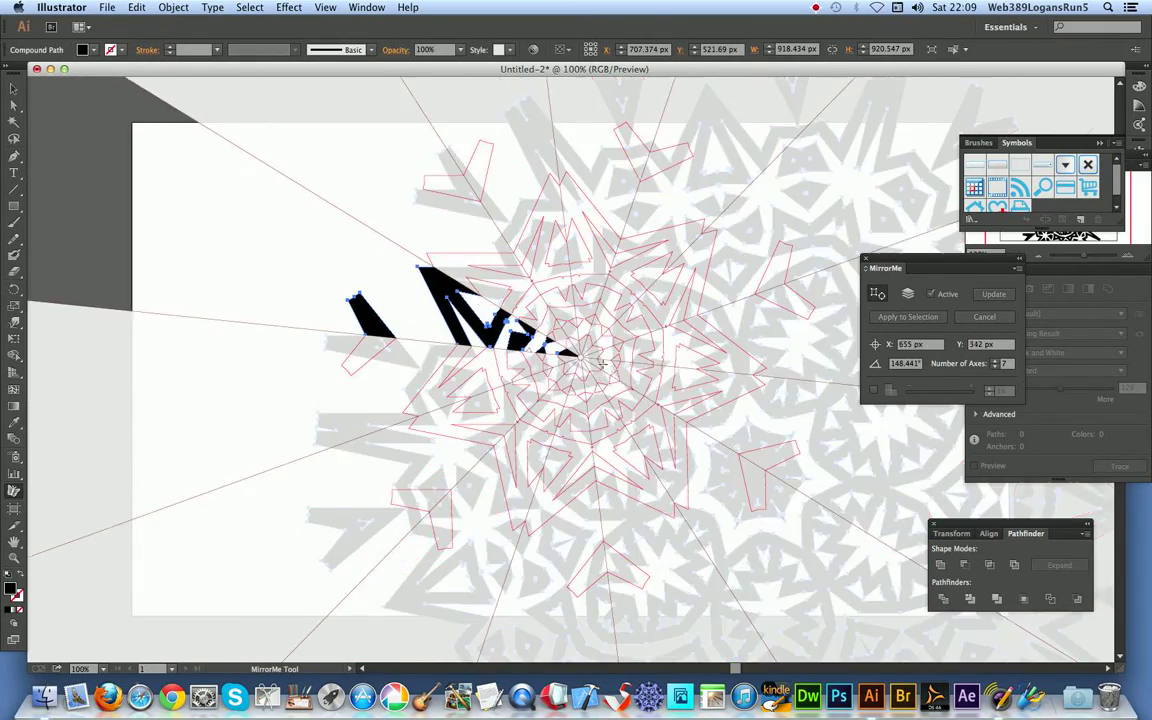
drag(617, 375, 892, 534)
right_click(505, 340)
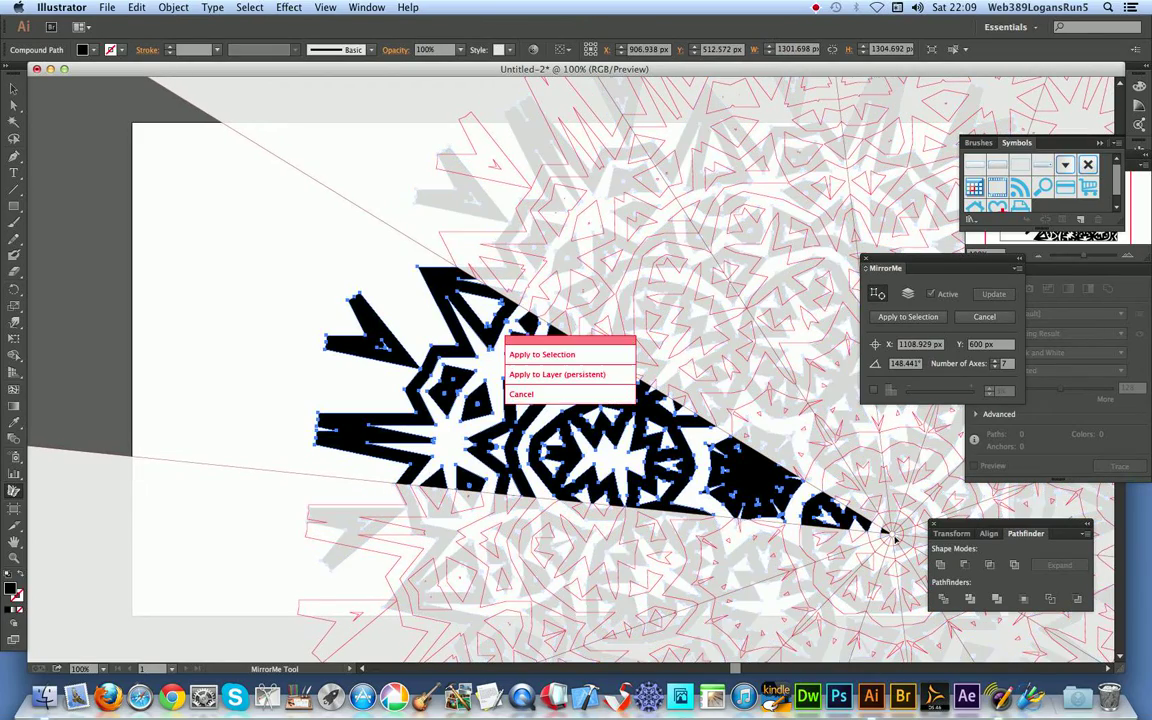
click(586, 356)
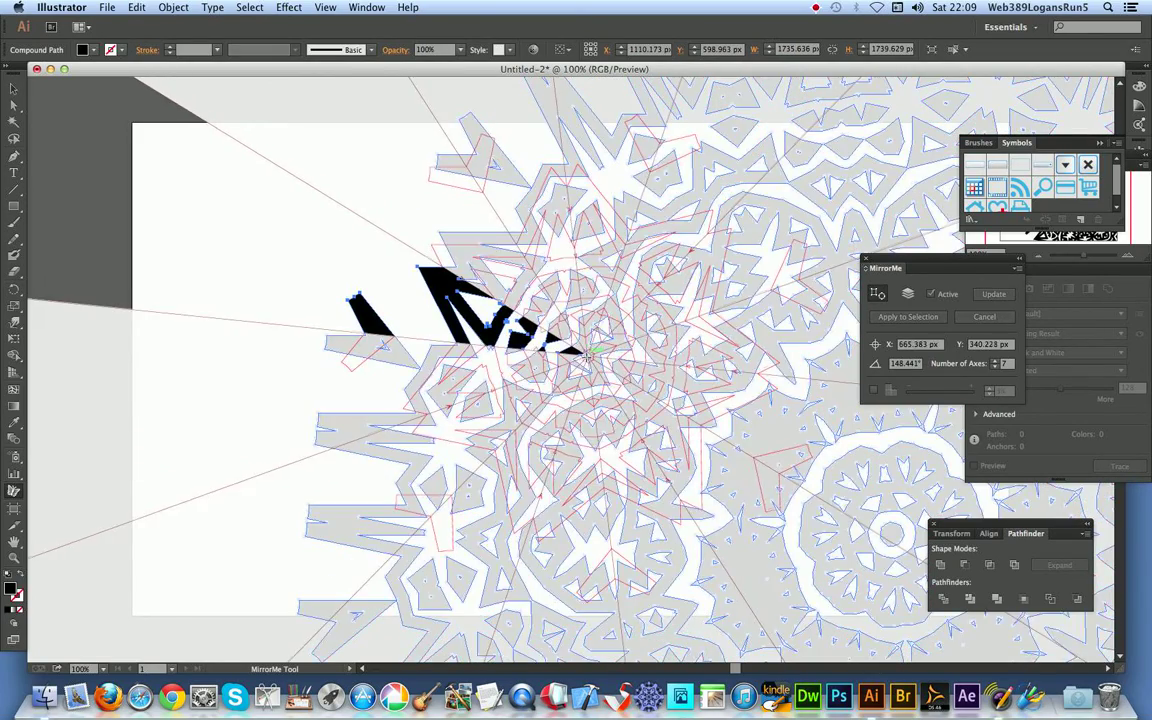
drag(550, 345, 14, 96)
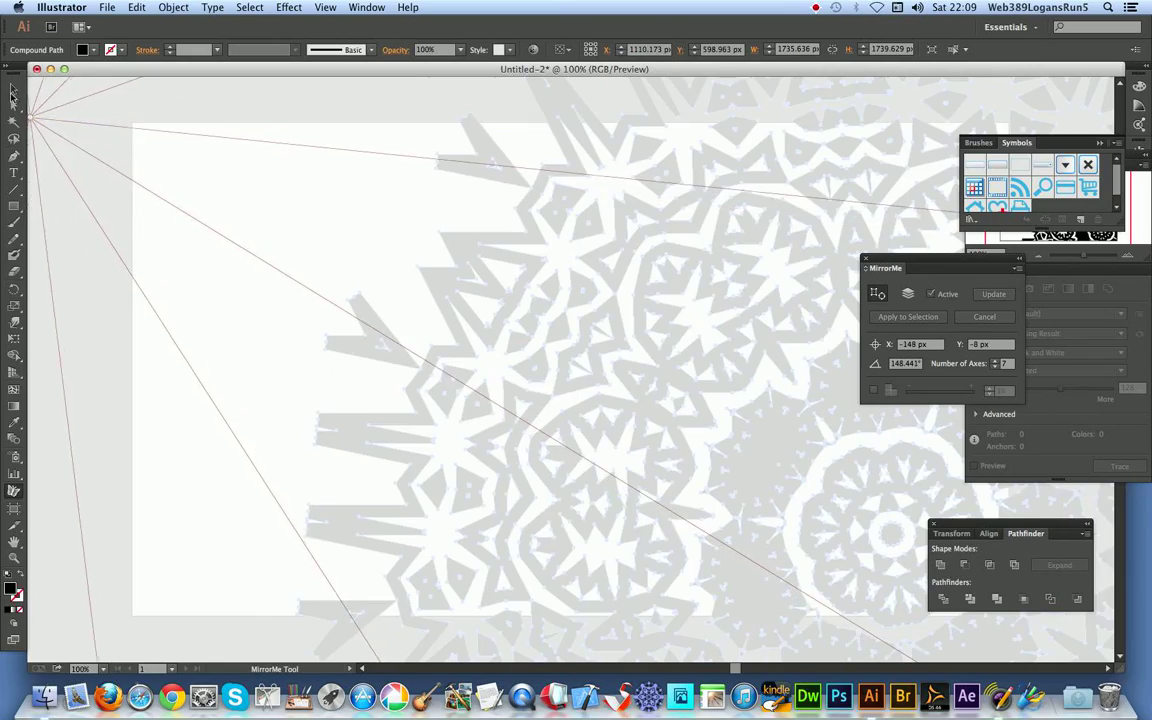
Step: Move the finished mandala up and left, then delete it to clear the artboard
click(14, 88)
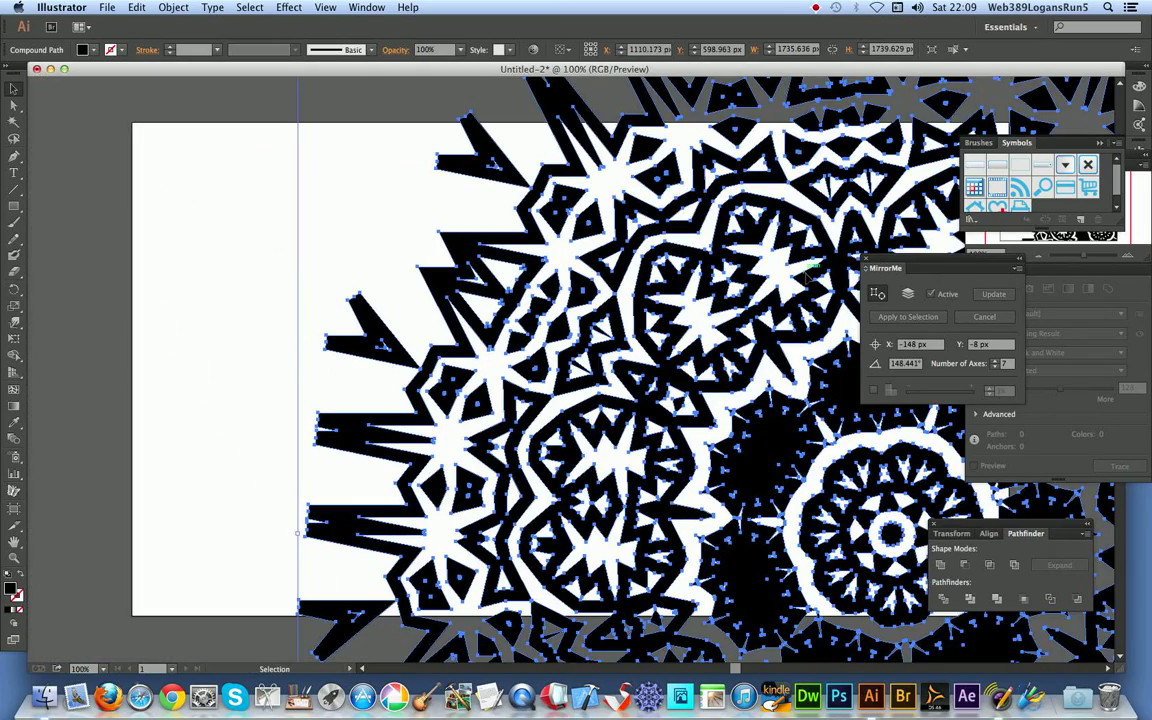
drag(778, 350, 601, 293)
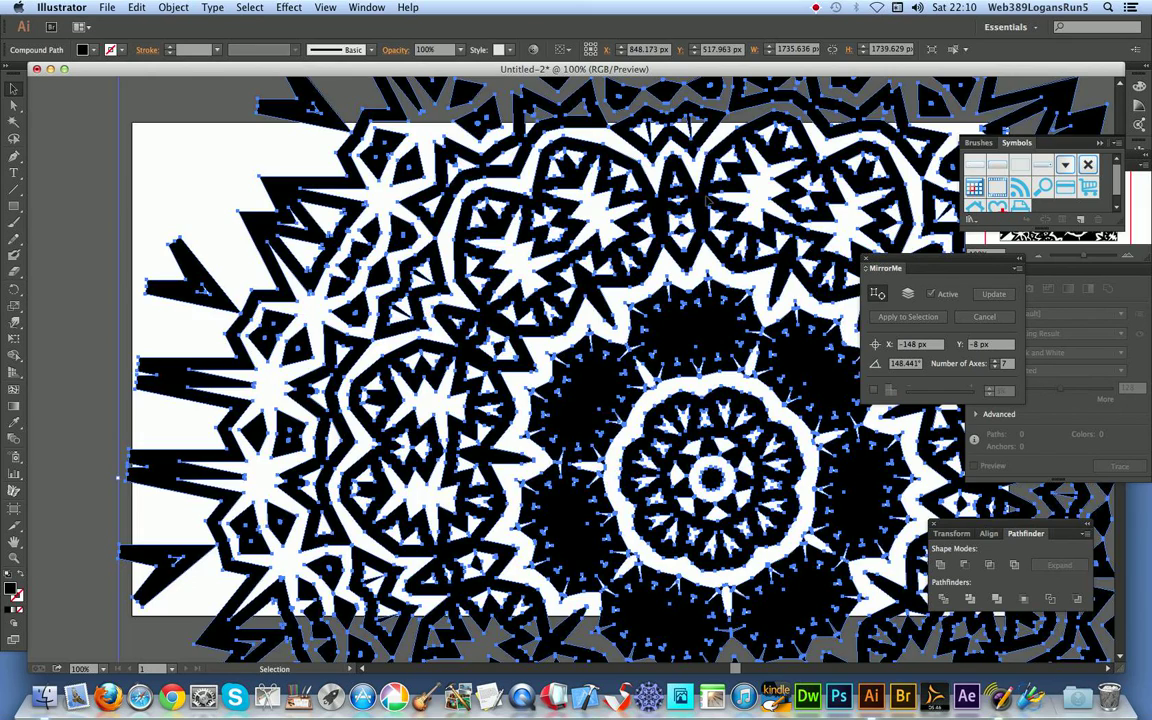
key(Delete)
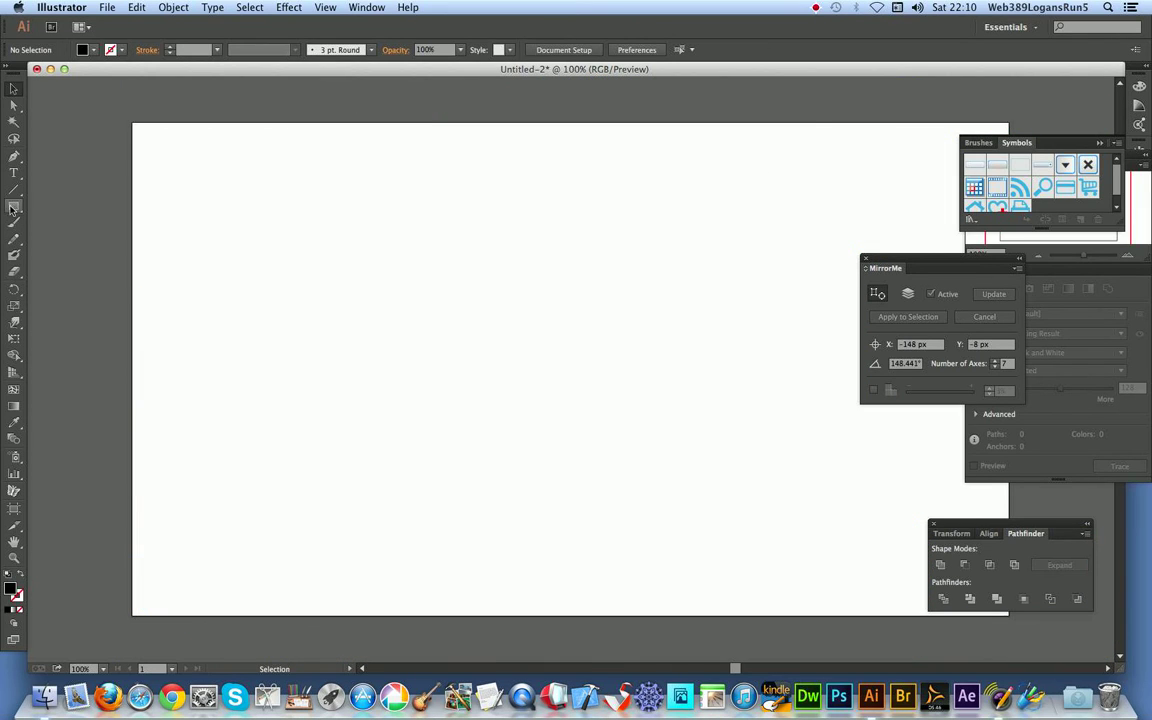
Step: Draw a new 404 × 27 px black rectangle and mirror it with MirrorMe
click(13, 207)
drag(370, 325, 647, 343)
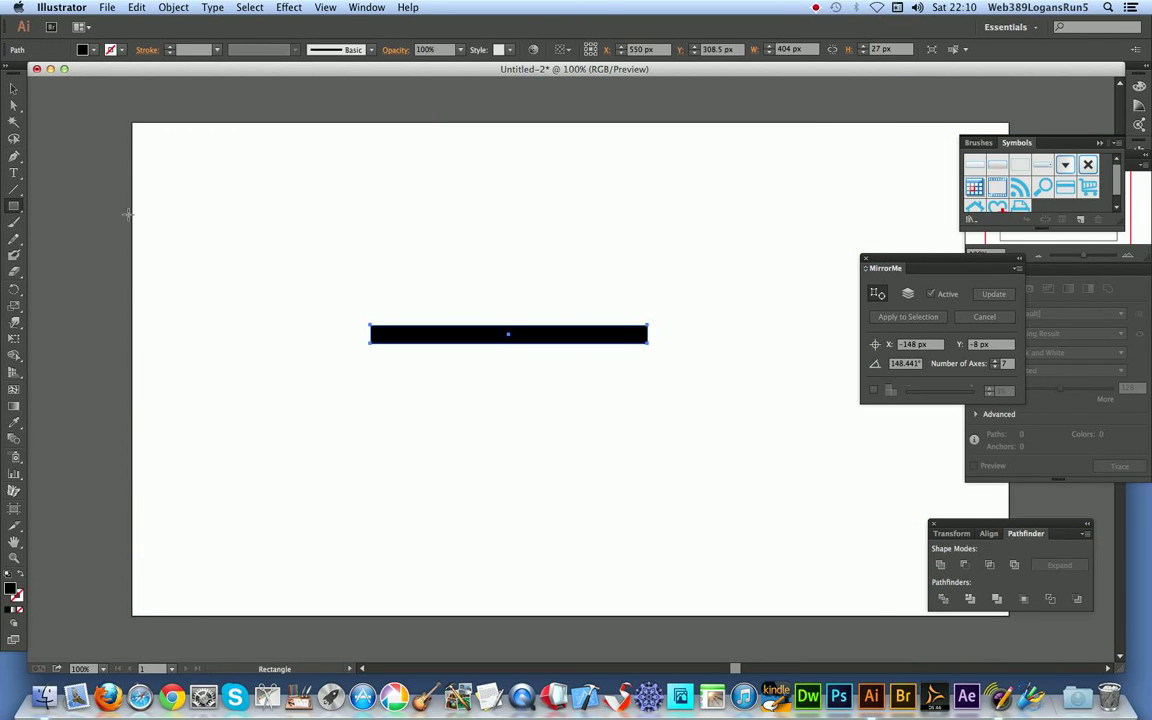
click(15, 493)
drag(355, 360, 492, 341)
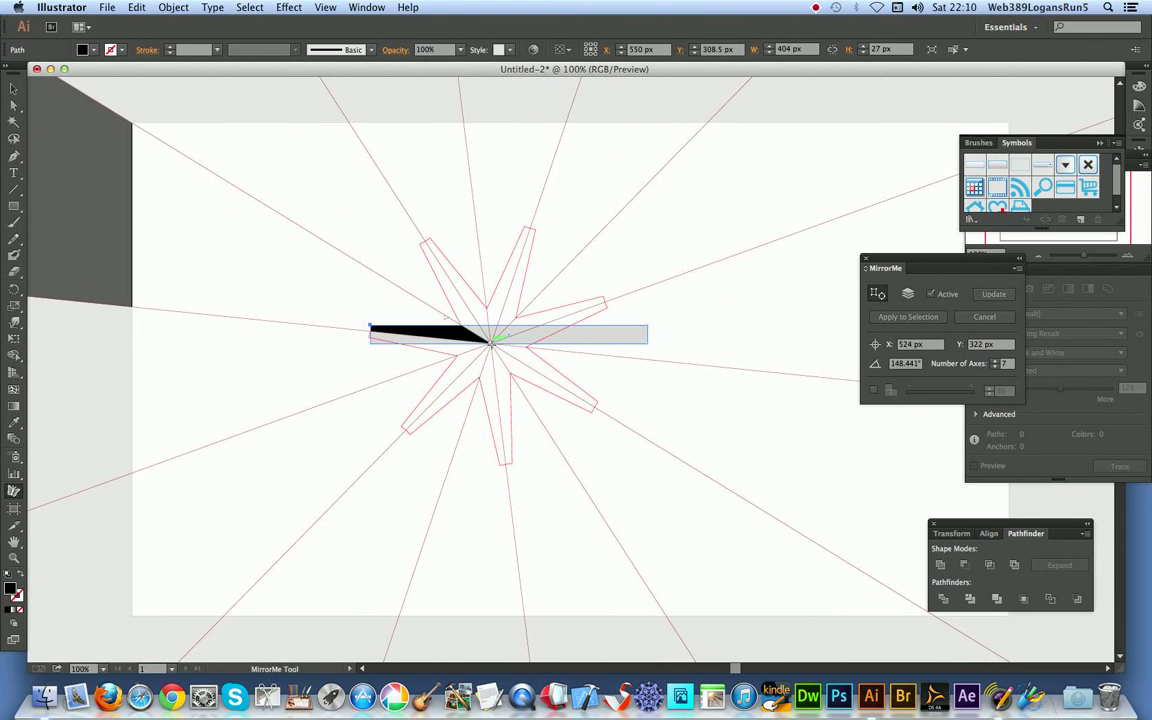
right_click(503, 339)
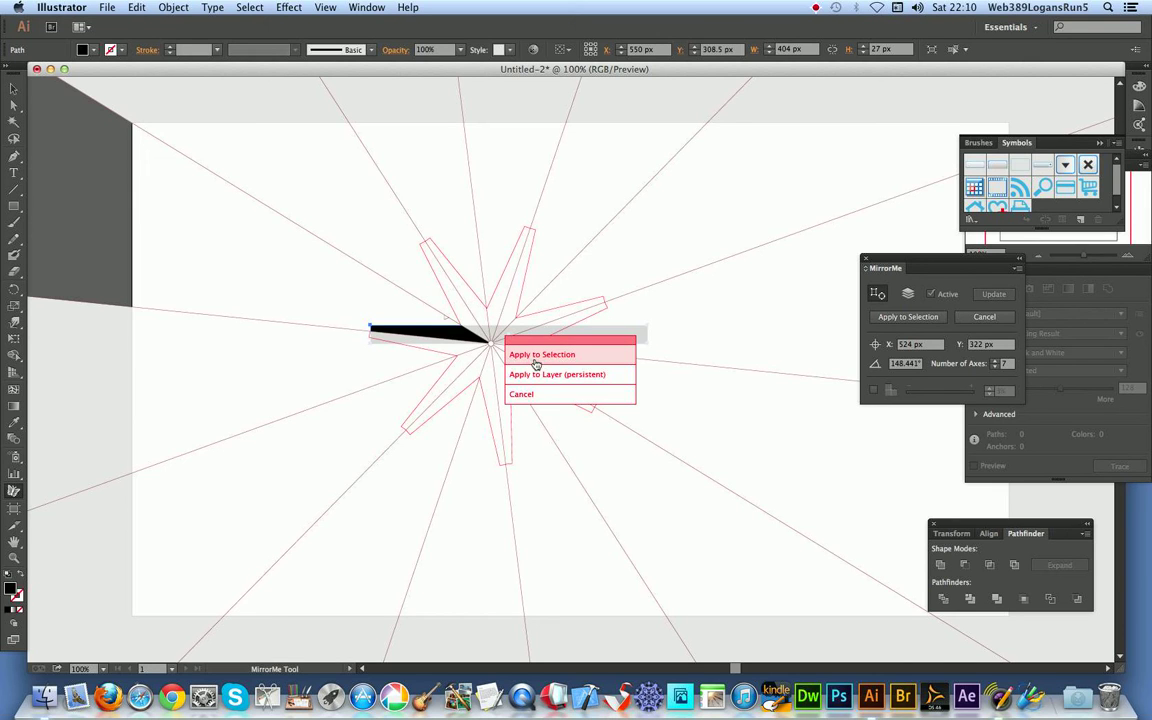
click(520, 355)
Step: Apply another mirror pass and shift the centre up-right, forming a 695 × 696 px starburst
drag(543, 354, 601, 397)
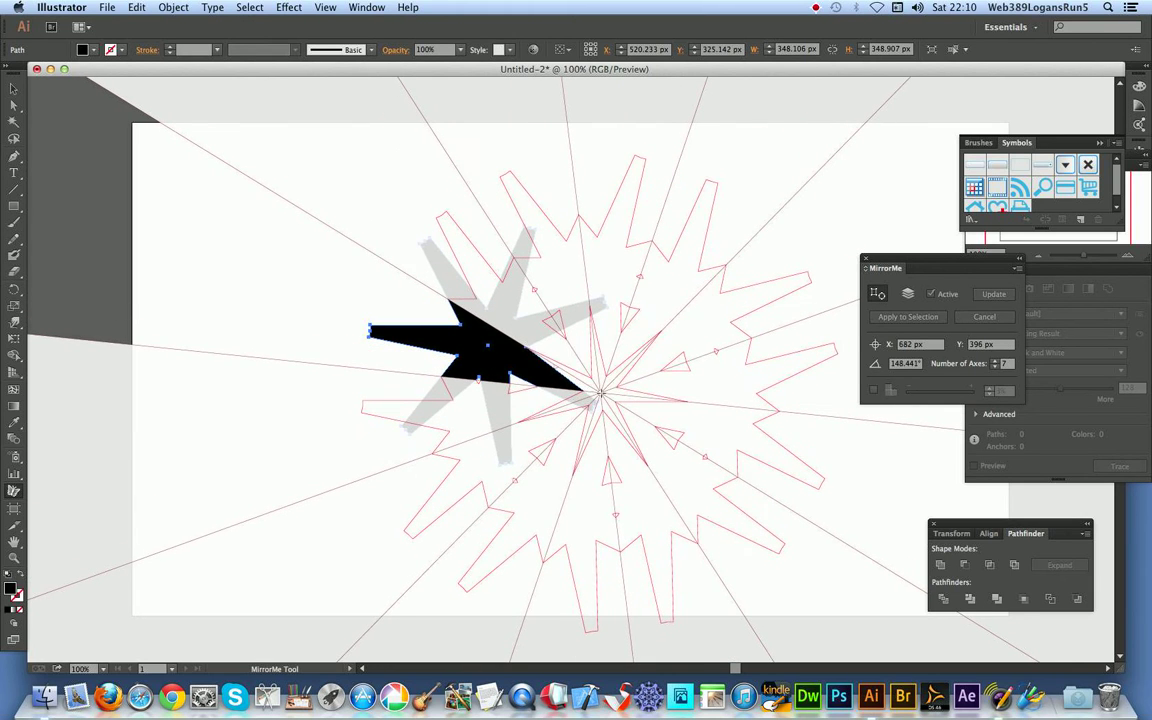
click(570, 348)
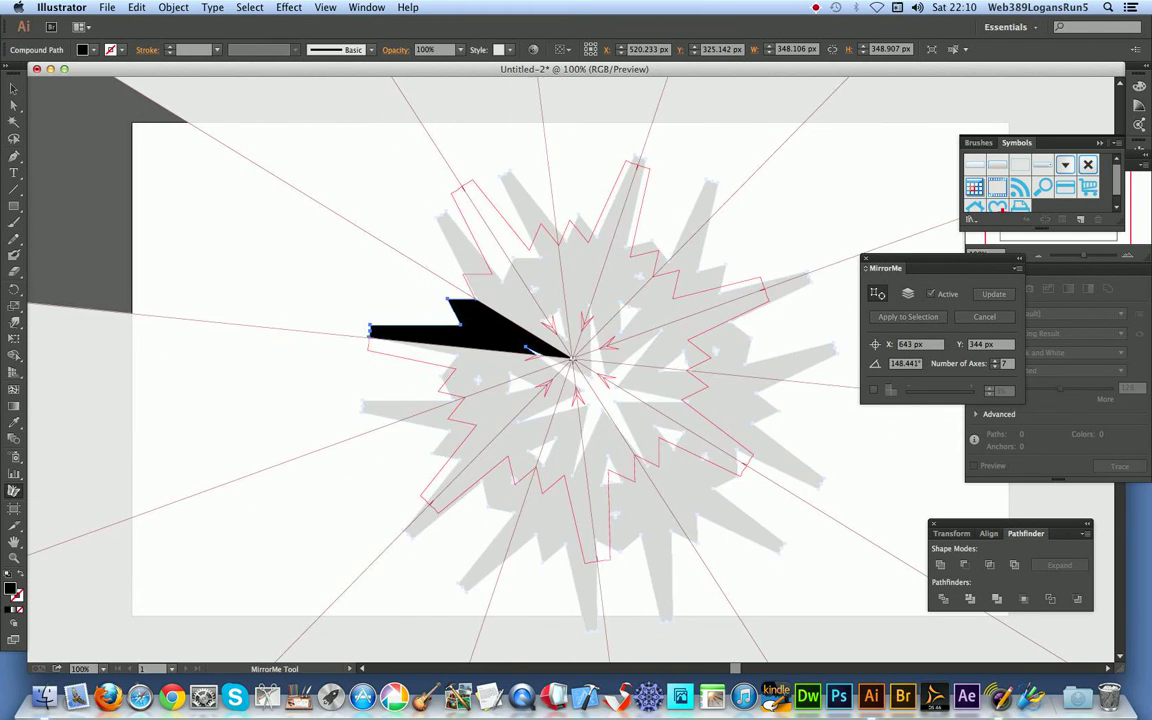
drag(574, 356, 592, 341)
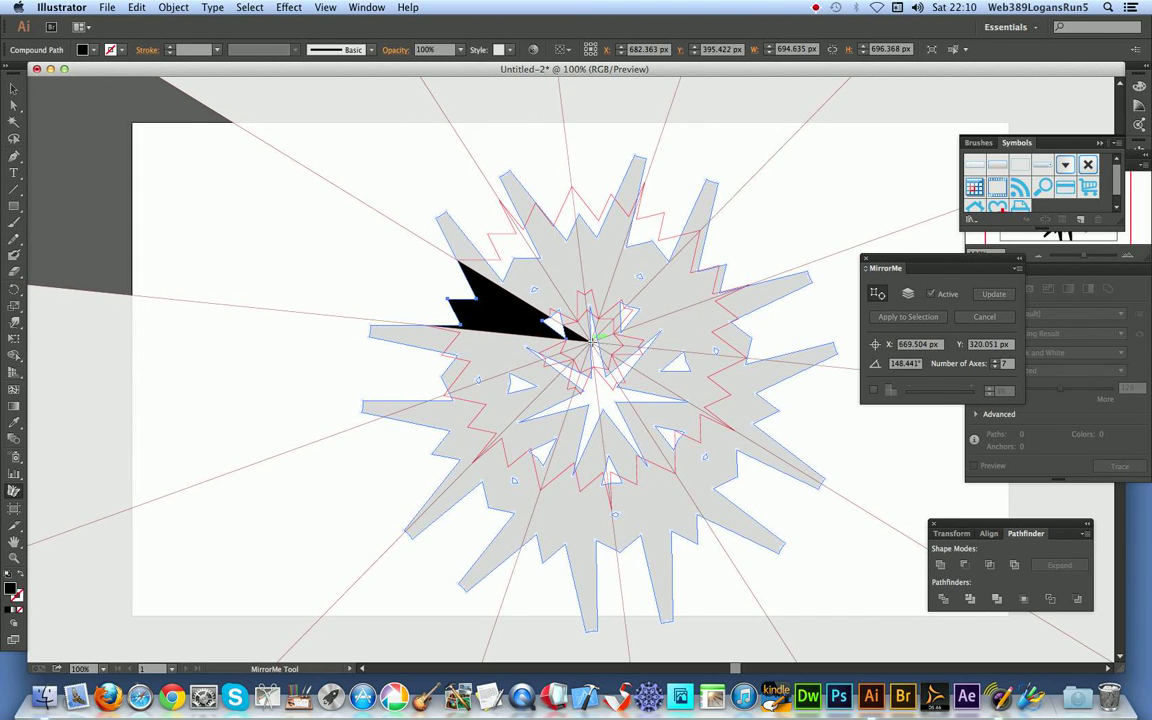
drag(592, 341, 676, 303)
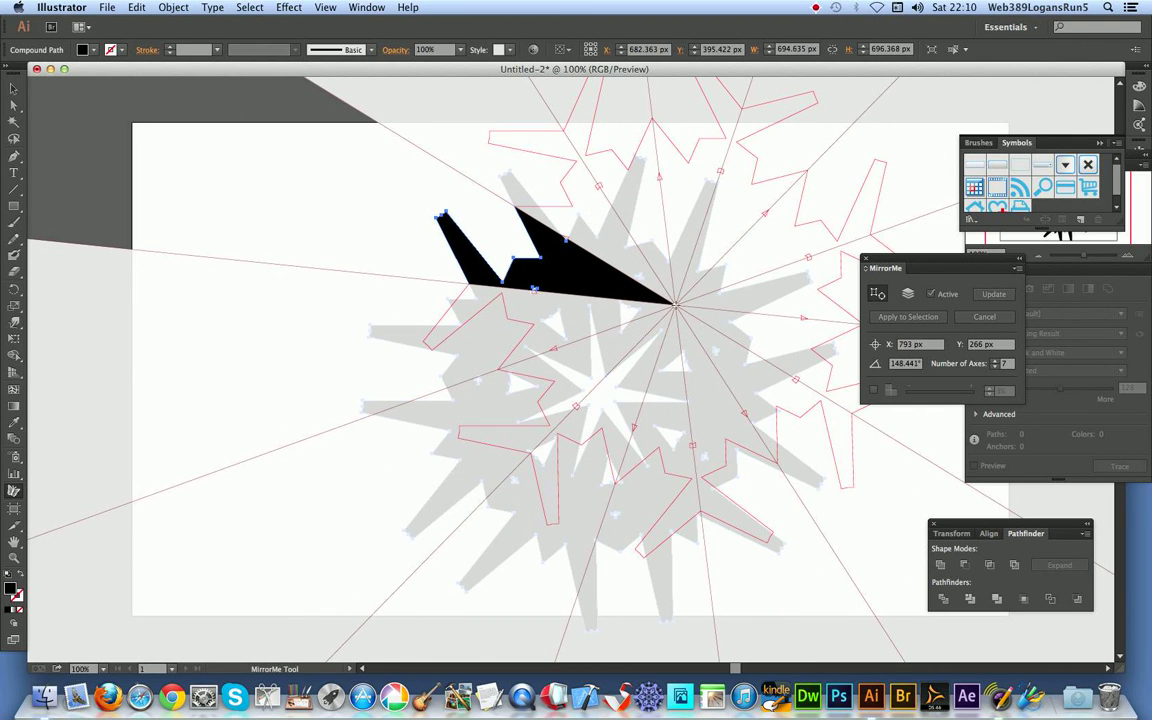
Step: Set MirrorMe to 18 axes and move the symmetry centre down and right
drag(676, 303, 866, 408)
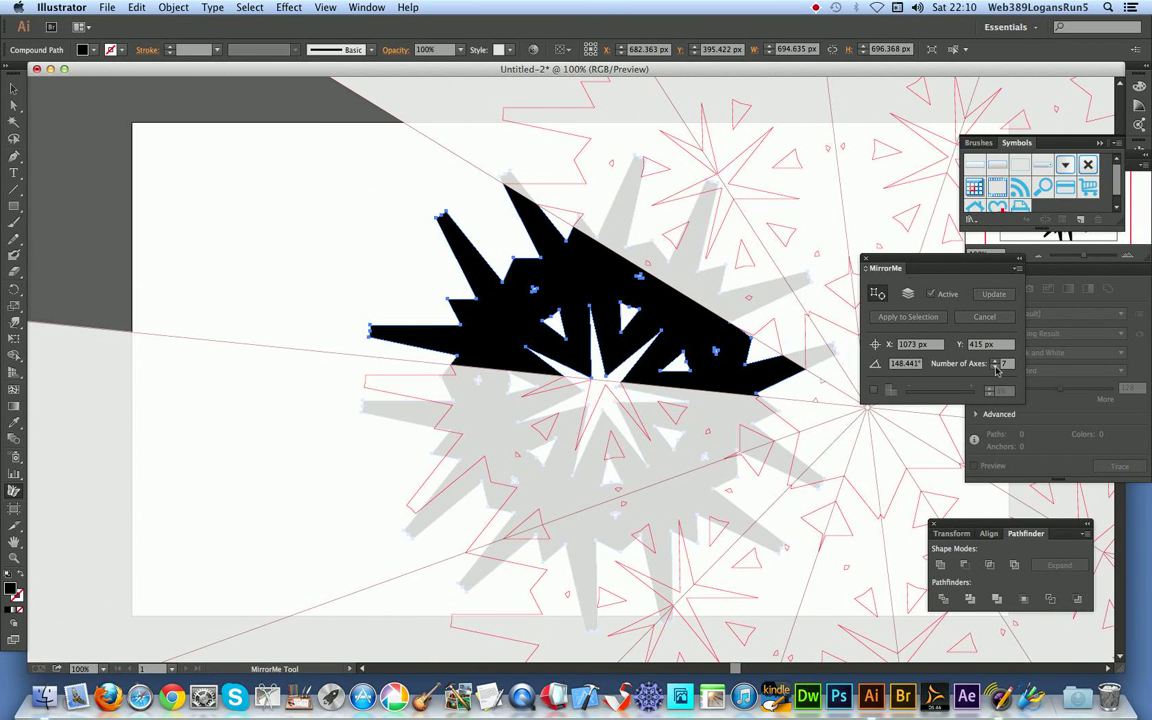
drag(995, 366, 995, 366)
drag(777, 367, 727, 463)
drag(592, 352, 732, 444)
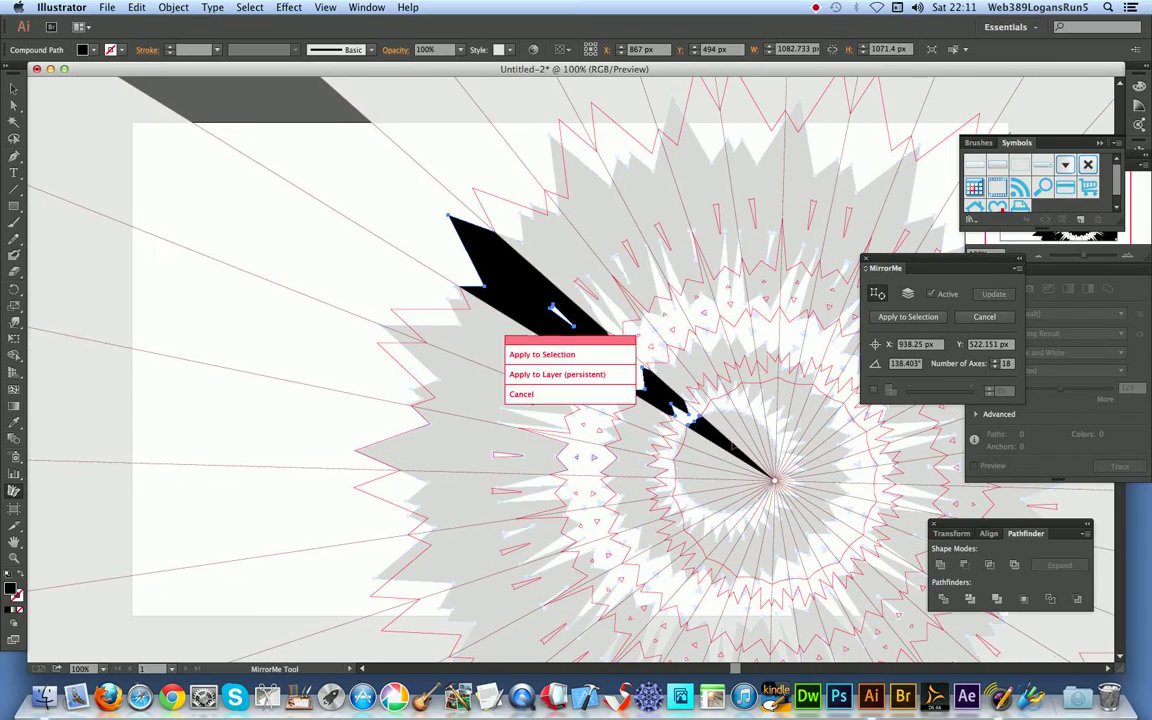
Step: Apply two 18-axis mirror passes, shifting the centre down-right, enlarging the starburst to about 1597 × 1601 px
click(593, 353)
drag(590, 350, 896, 530)
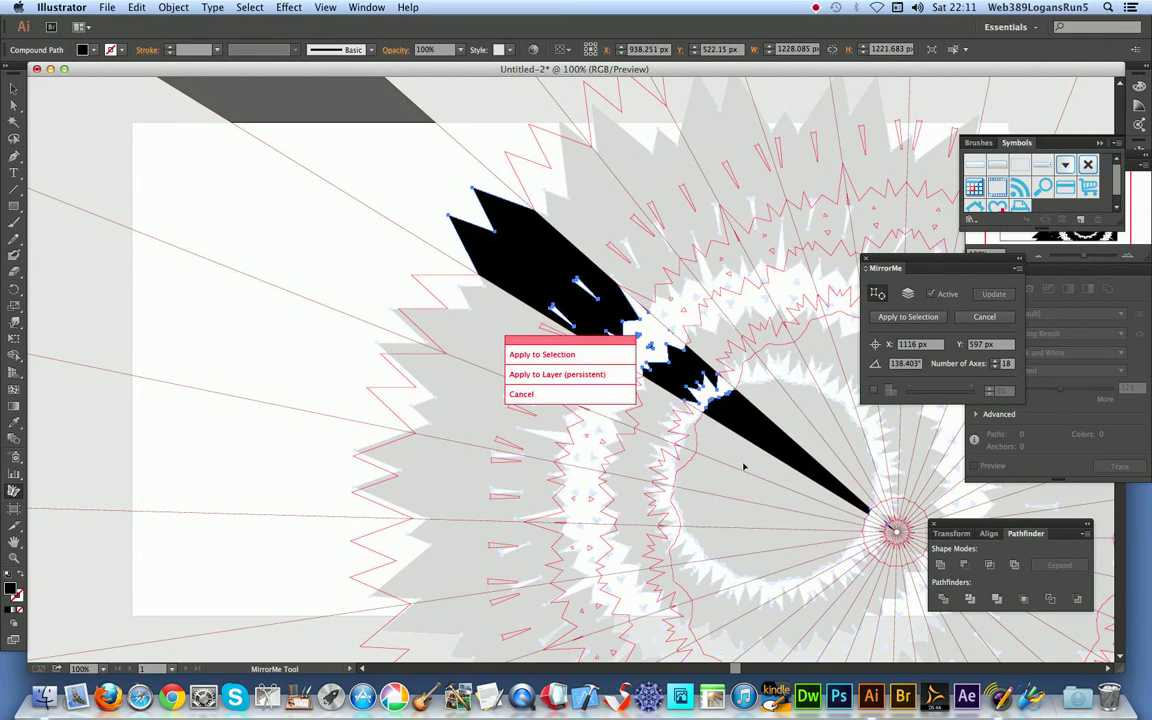
click(568, 355)
drag(568, 355, 890, 520)
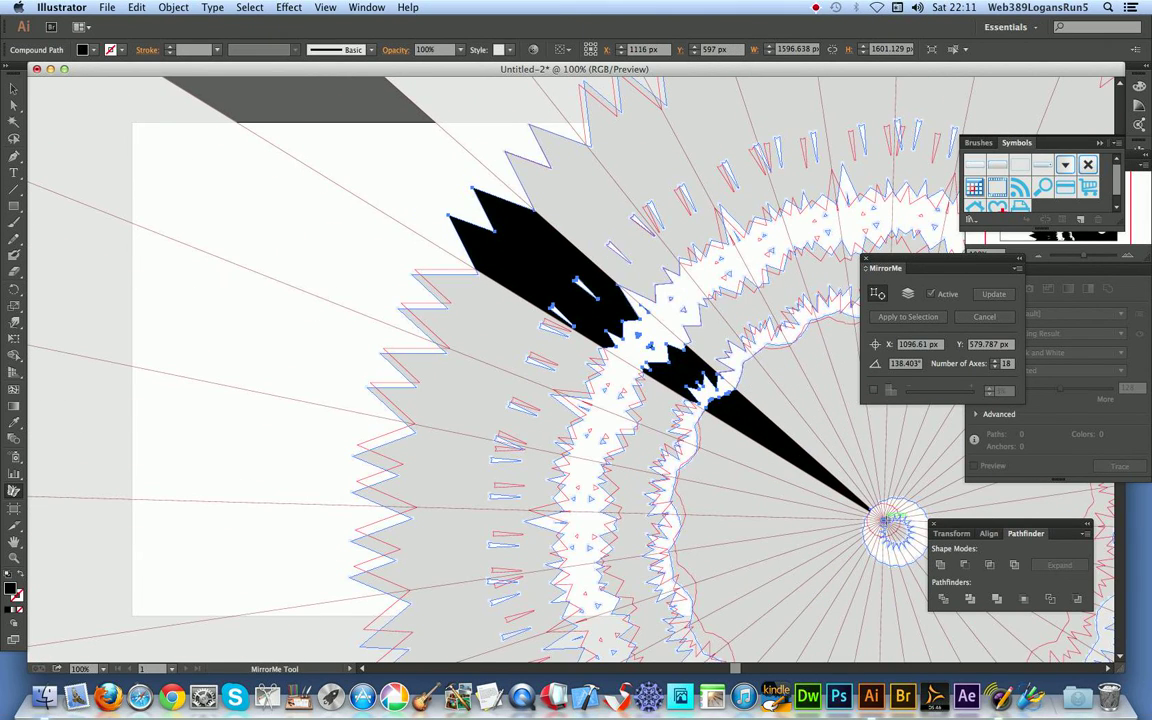